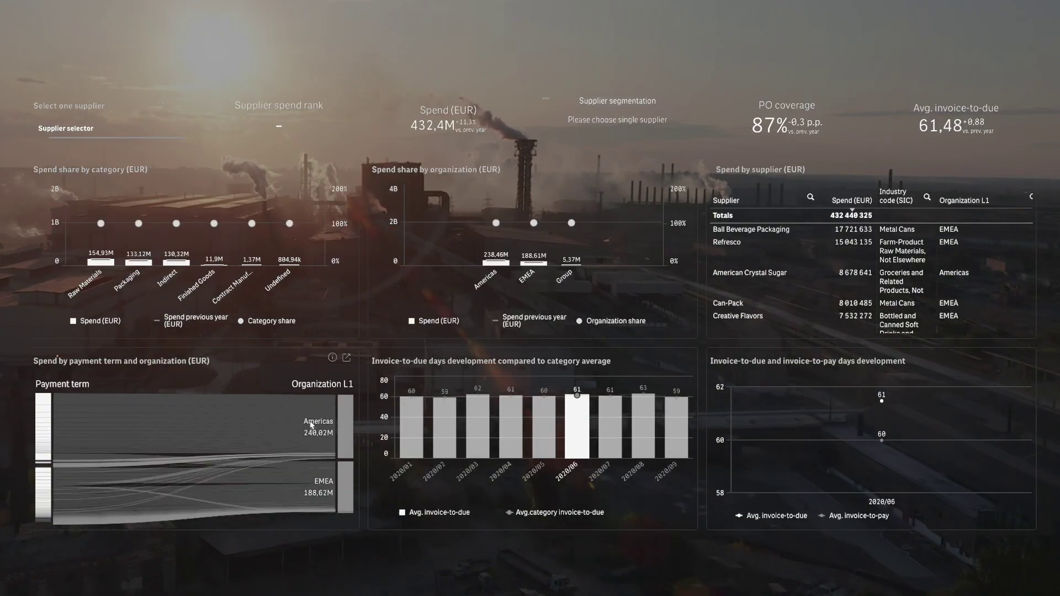
# Drill the Spend share by organization chart from the Americas bar down to Organization L2.
pyautogui.click(310, 424)
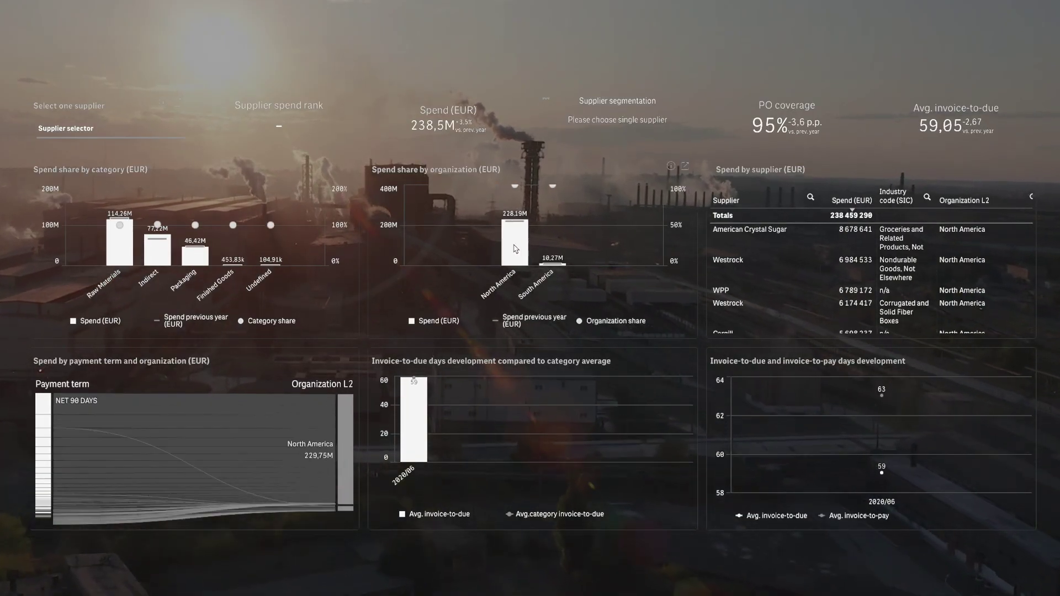